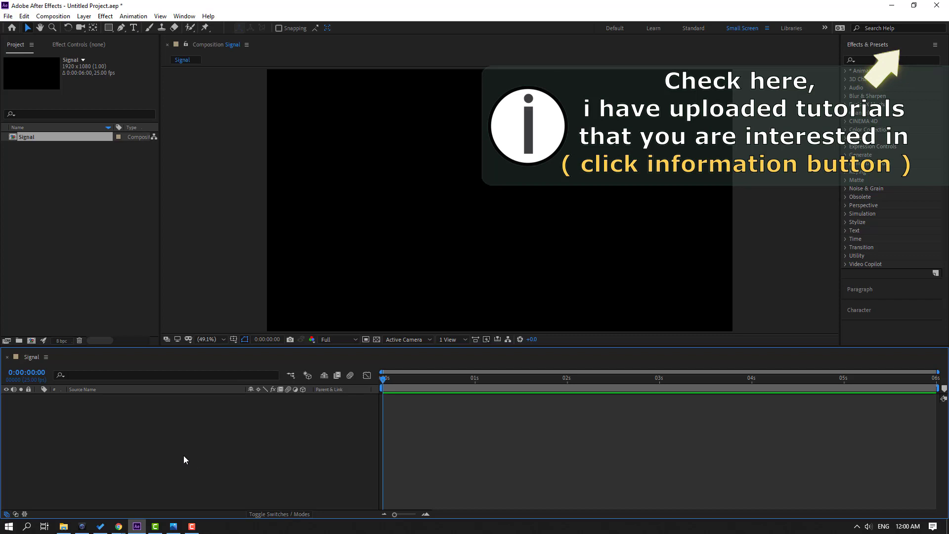
# Create a white full-frame solid named BG and lock its layer
pyautogui.rightClick(197, 434)
pyautogui.moveTo(246, 308)
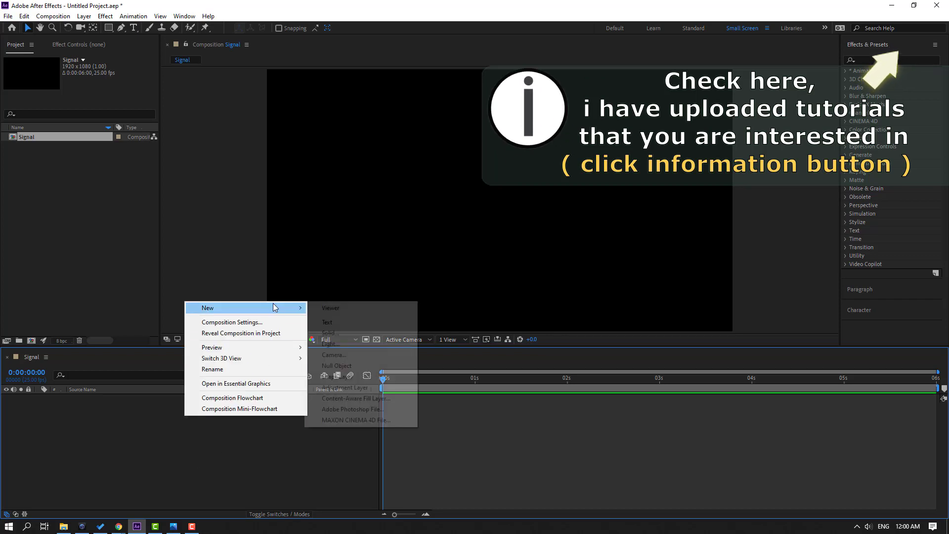
pyautogui.click(360, 333)
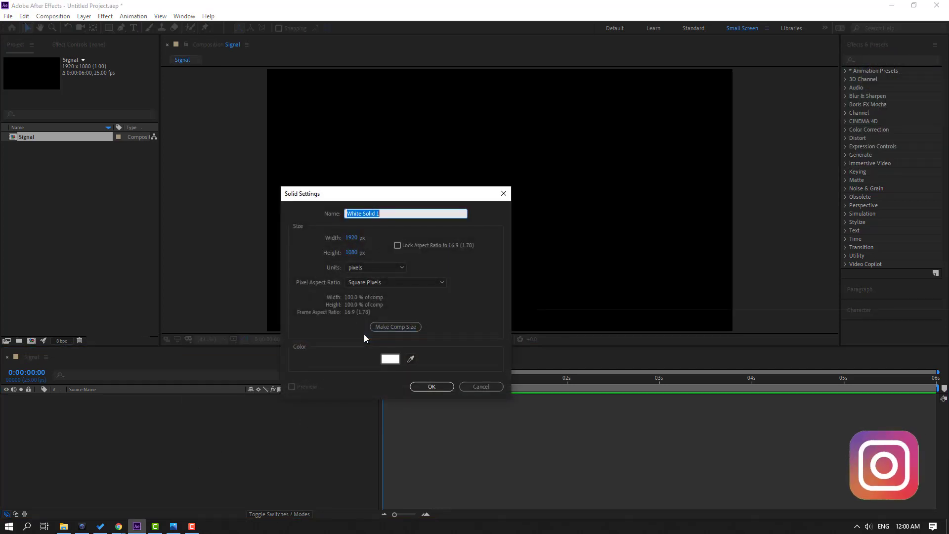
pyautogui.write('BG')
pyautogui.click(391, 359)
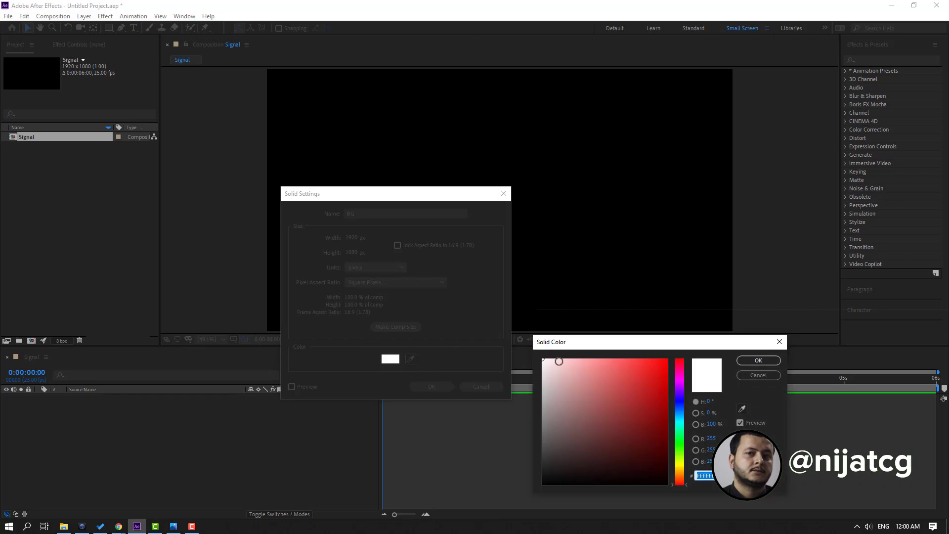
pyautogui.click(758, 361)
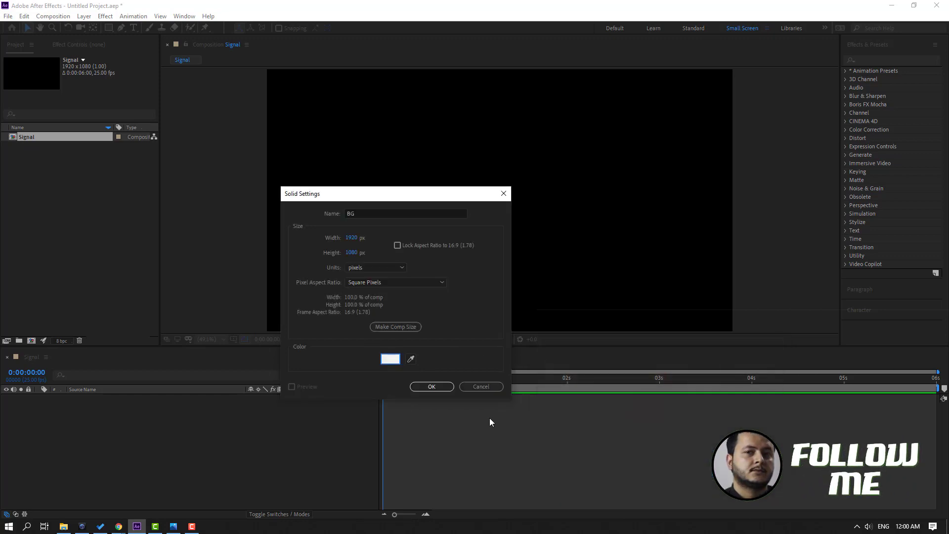
pyautogui.click(433, 387)
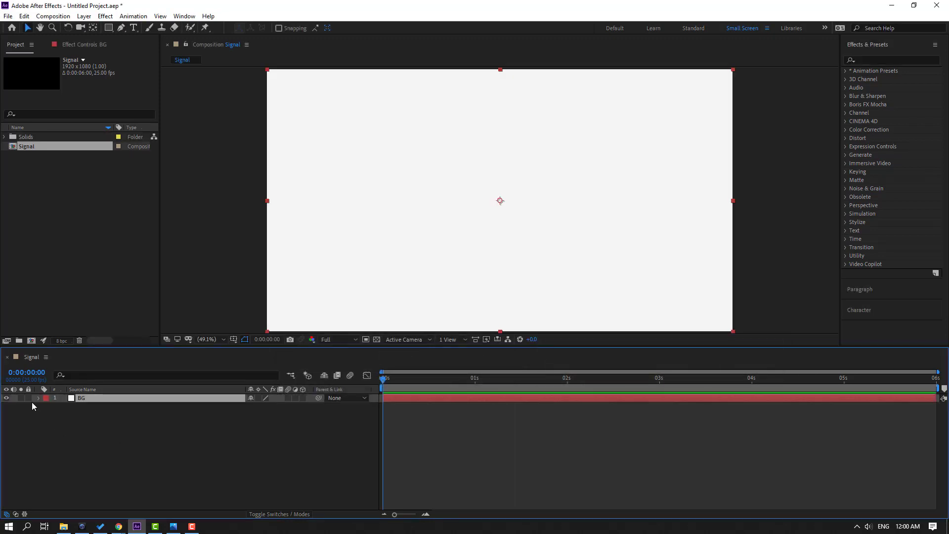
pyautogui.click(28, 398)
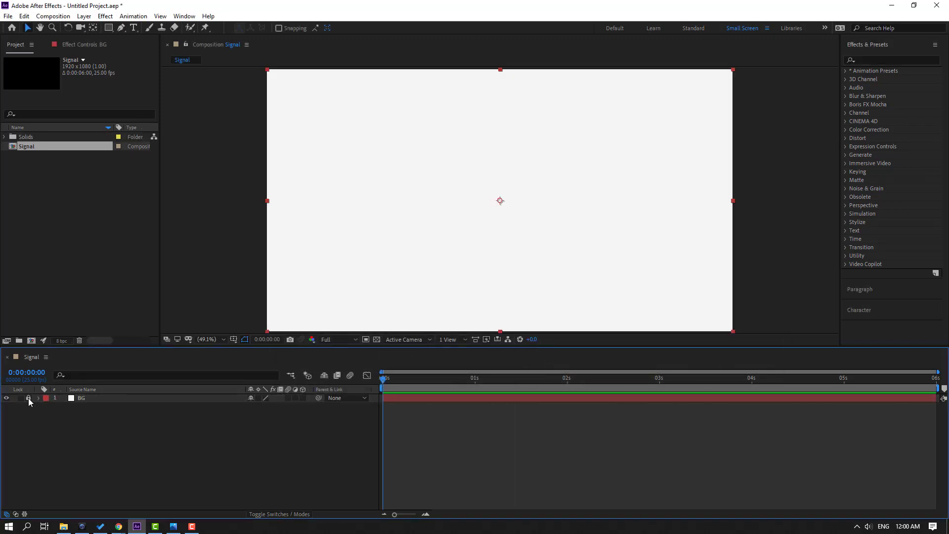
# Draw a small ellipse with the Ellipse Tool and centre its anchor point (Ctrl+Alt+Home)
pyautogui.click(110, 30)
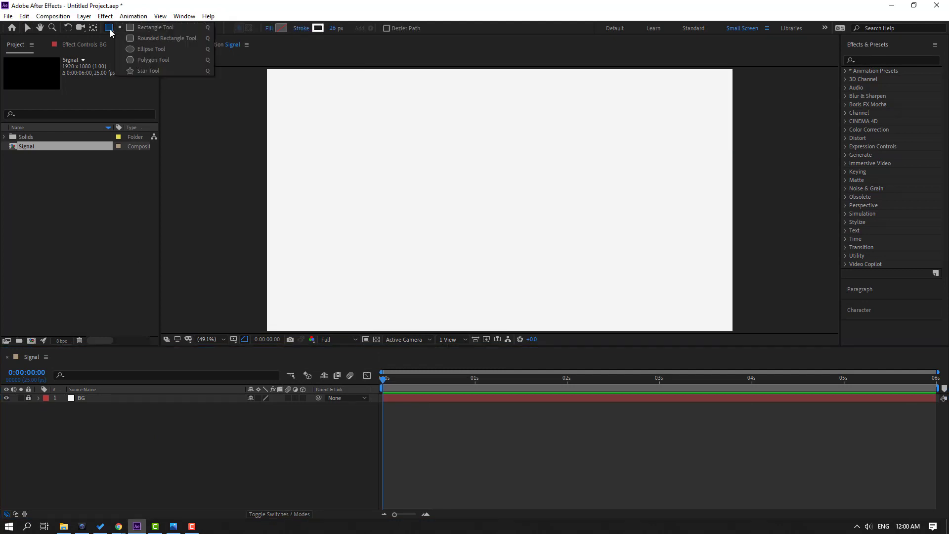
pyautogui.click(144, 50)
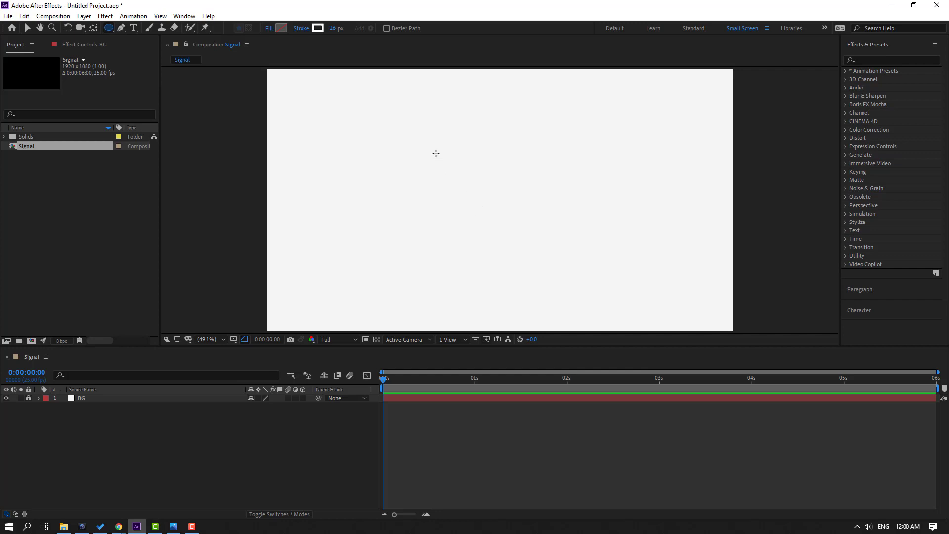
pyautogui.moveTo(436, 154); pyautogui.dragTo(515, 236)
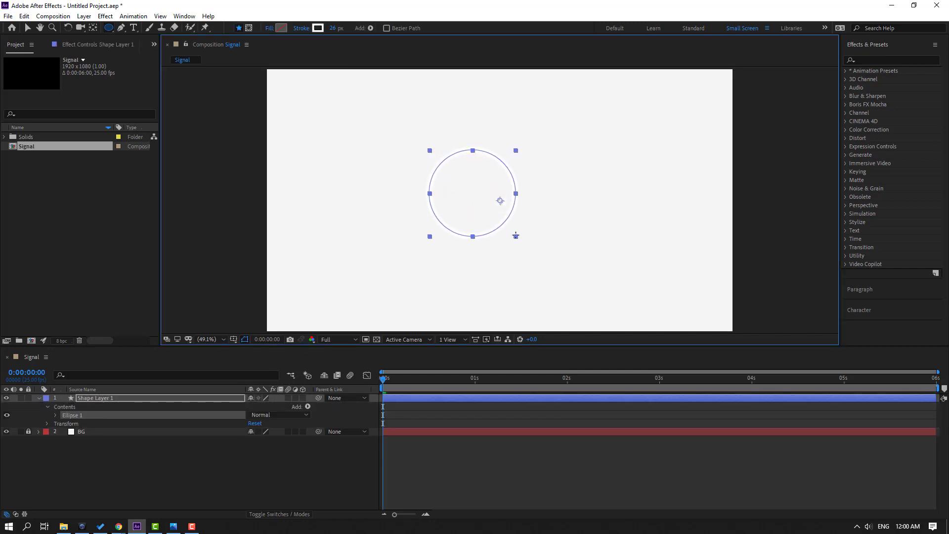
pyautogui.moveTo(516, 235)
pyautogui.mouseDown()
pyautogui.moveTo(464, 185)
pyautogui.moveTo(423, 176)
pyautogui.mouseUp()
pyautogui.hotkey('ctrl', 'alt', 'Home')
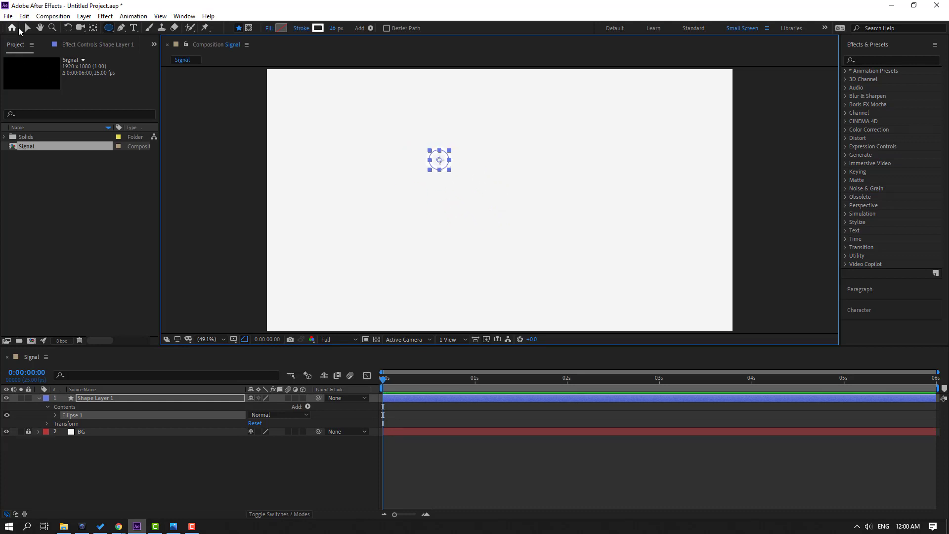
# Set the circle's stroke width to 0 px and its fill colour to yellow F8D445
pyautogui.click(27, 27)
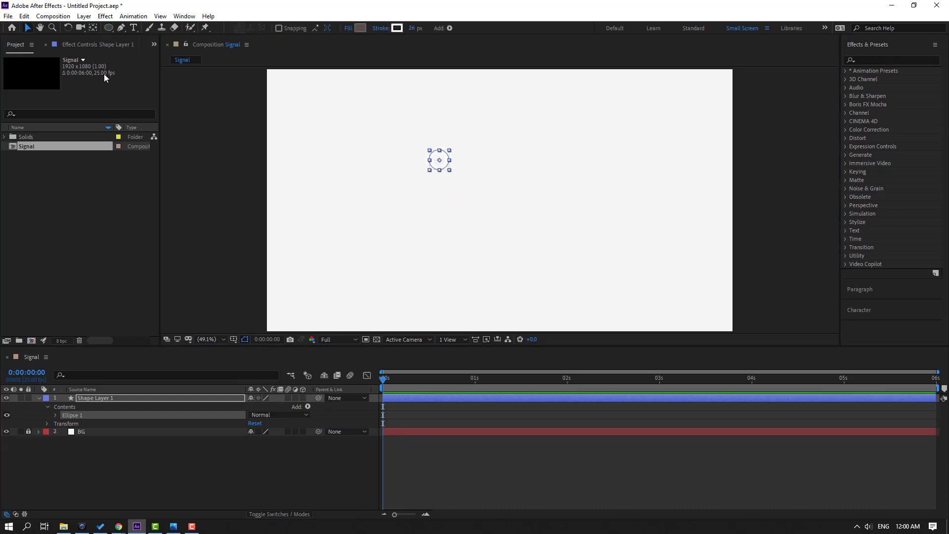
pyautogui.click(410, 31)
pyautogui.write('0')
pyautogui.press('Return')
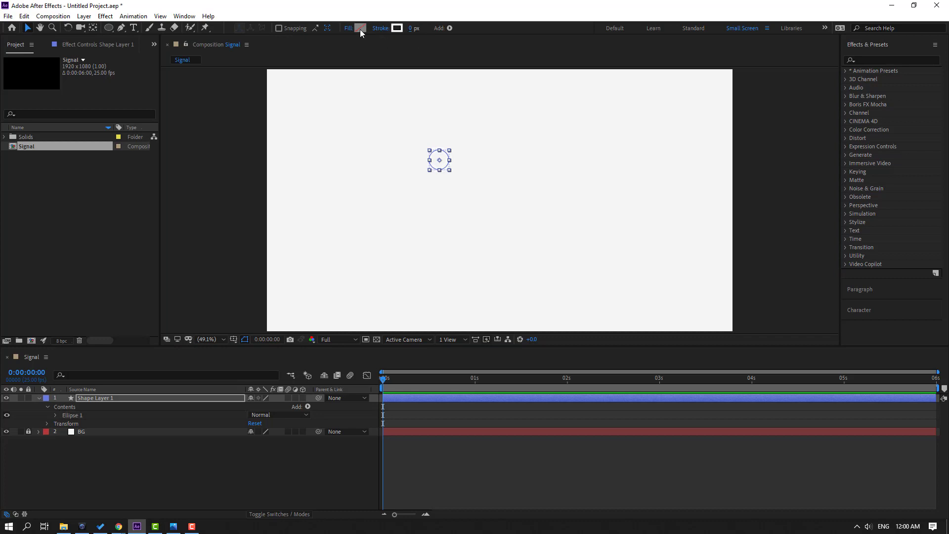
pyautogui.click(360, 29)
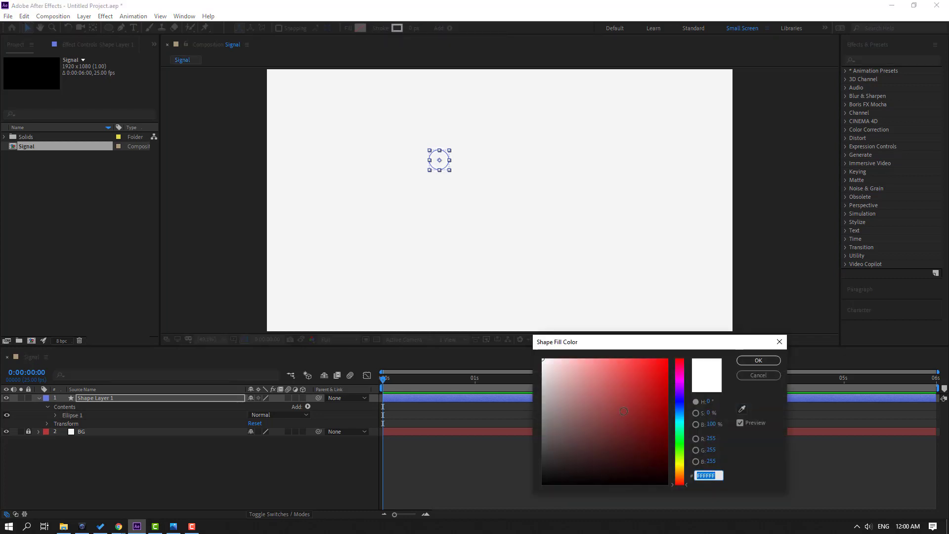
pyautogui.click(543, 380)
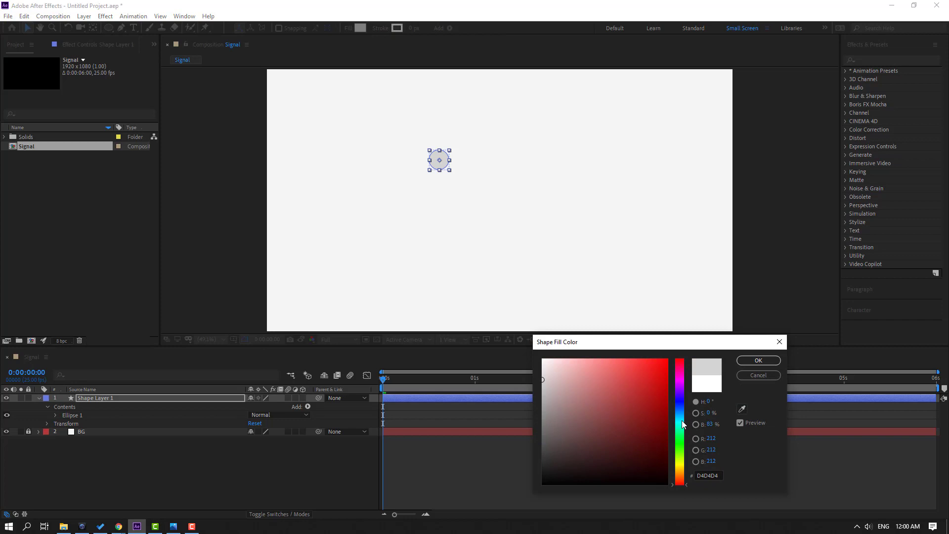
pyautogui.click(681, 434)
pyautogui.moveTo(683, 452); pyautogui.dragTo(682, 468)
pyautogui.moveTo(651, 371); pyautogui.dragTo(633, 362)
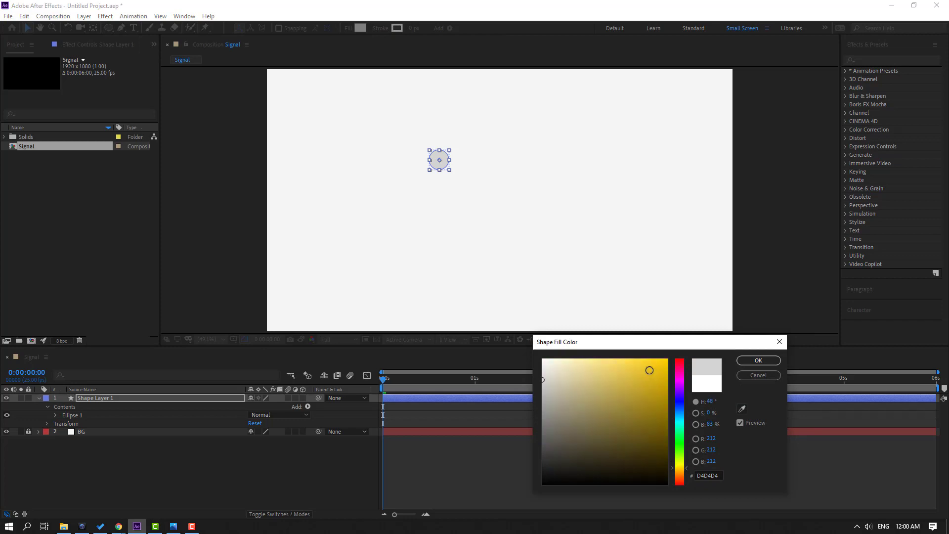
pyautogui.click(741, 363)
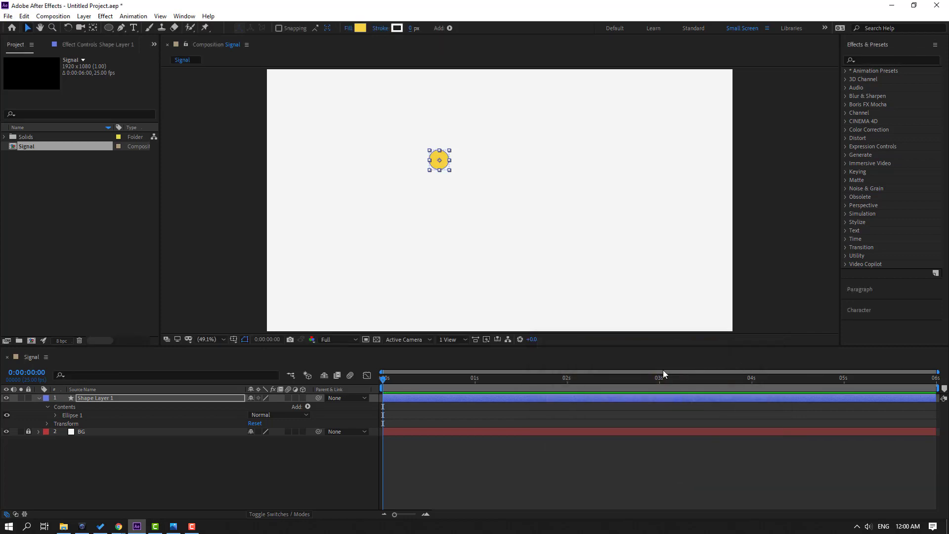
pyautogui.click(91, 398)
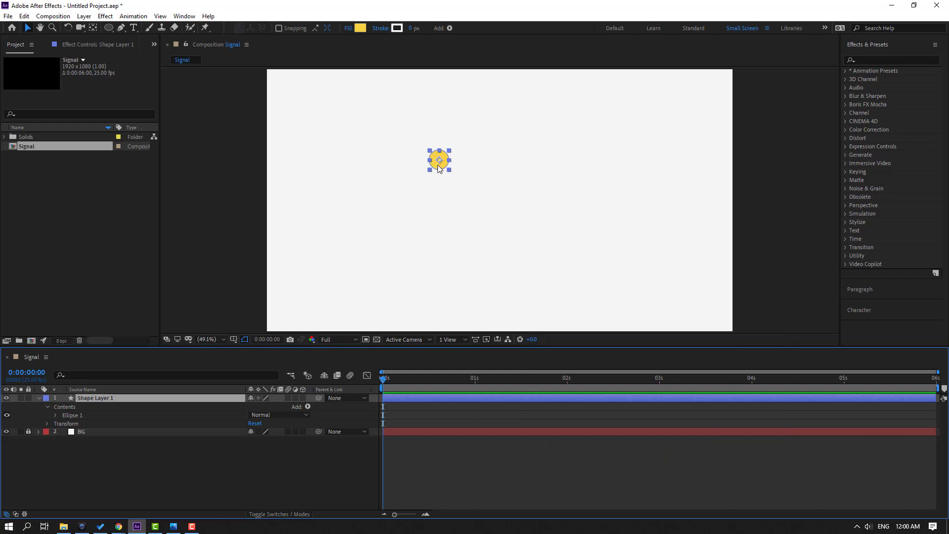
# Centre the circle horizontally and vertically via the Align panel, then reveal its Scale
pyautogui.click(178, 16)
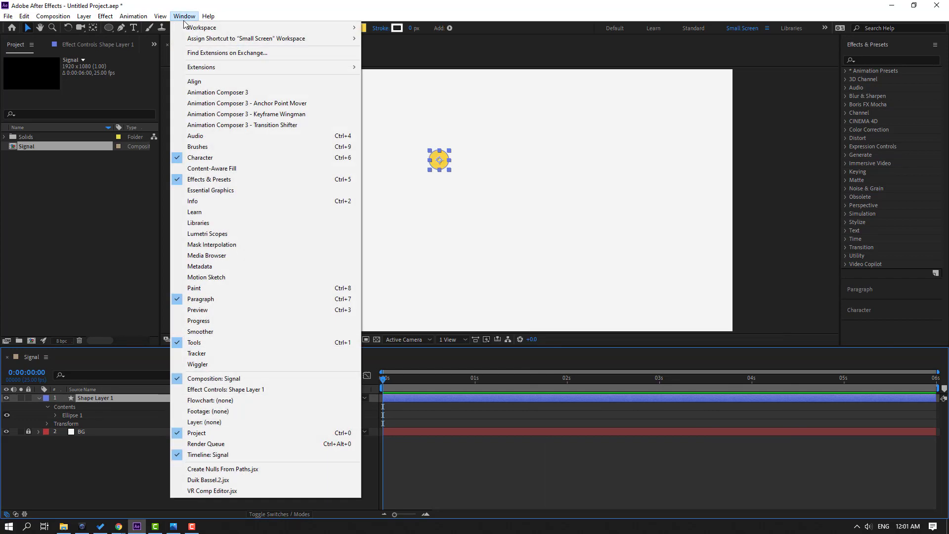
pyautogui.click(192, 82)
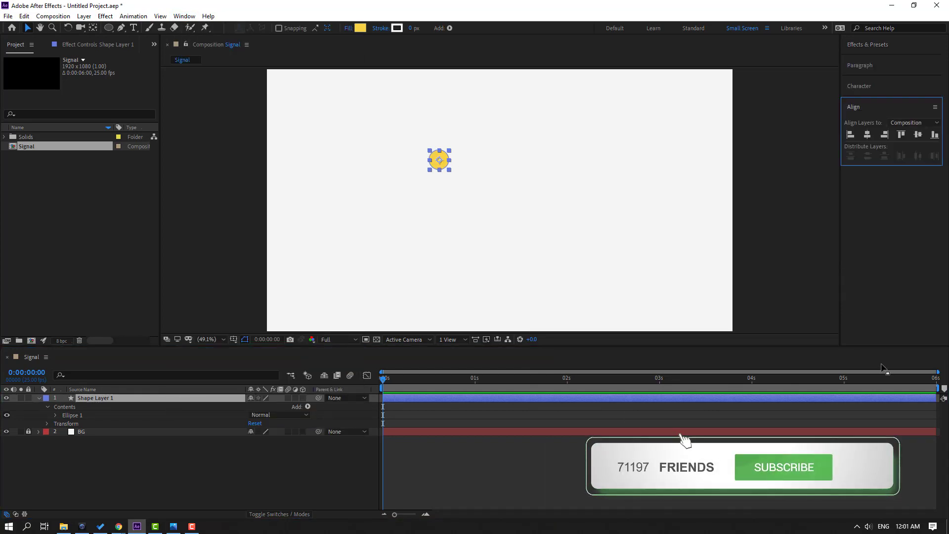
pyautogui.click(868, 135)
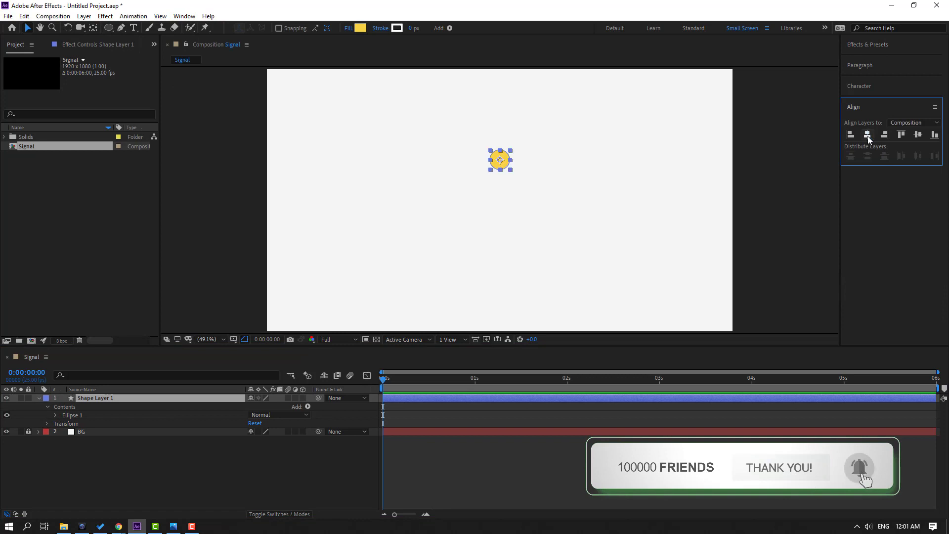
pyautogui.click(919, 135)
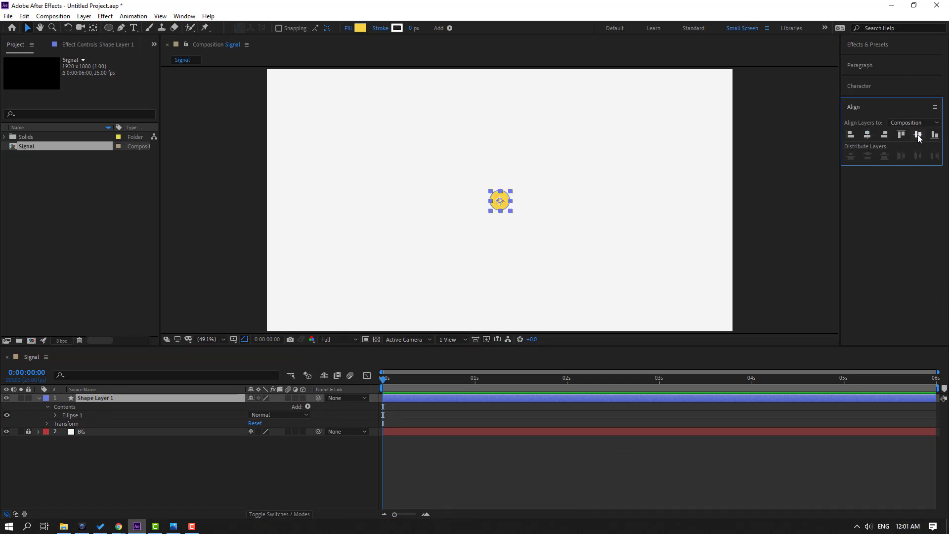
pyautogui.press('s')
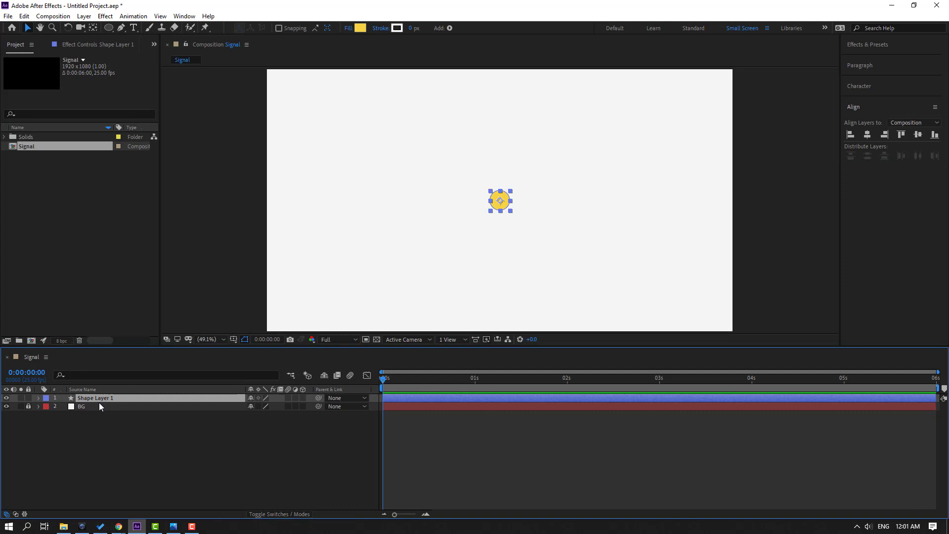
# Keyframe Scale from 0% at 0s to 803% at 1s and apply Easy Ease
pyautogui.moveTo(263, 410); pyautogui.dragTo(253, 410)
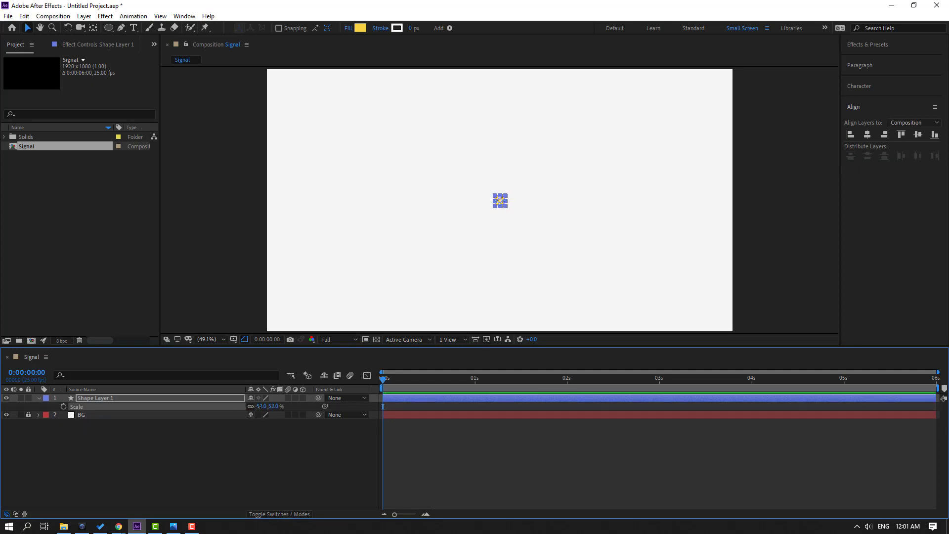
pyautogui.moveTo(264, 406); pyautogui.dragTo(232, 449)
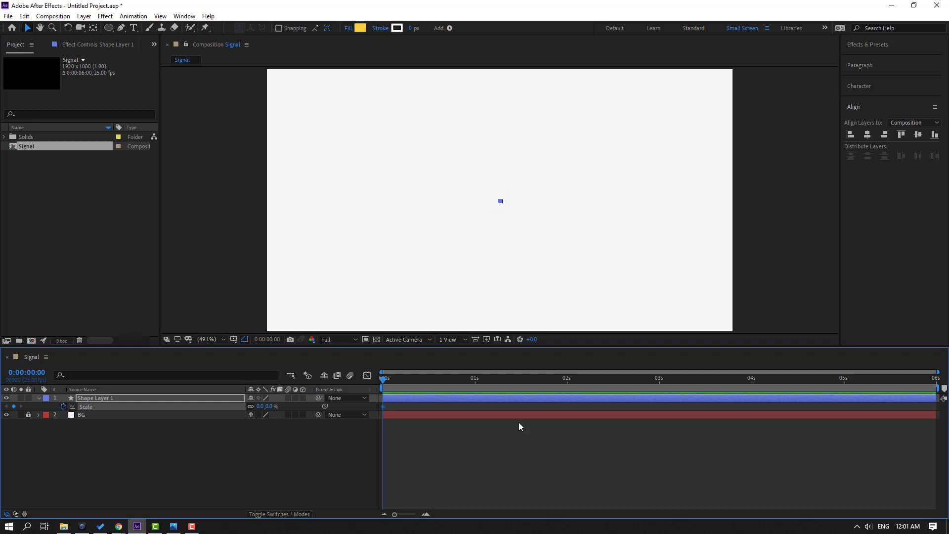
pyautogui.moveTo(392, 380); pyautogui.dragTo(476, 386)
pyautogui.moveTo(264, 407); pyautogui.dragTo(510, 458)
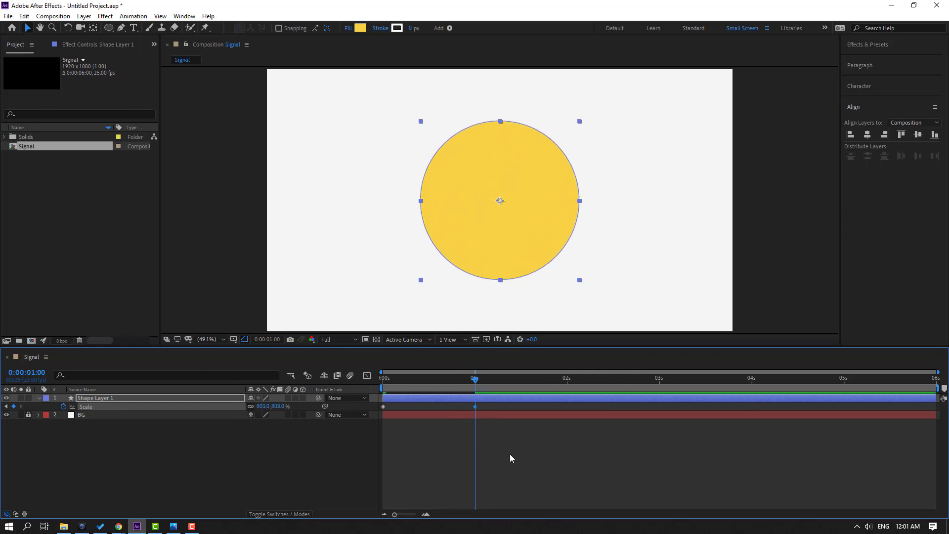
pyautogui.rightClick(383, 407)
pyautogui.click(553, 434)
pyautogui.press('space')
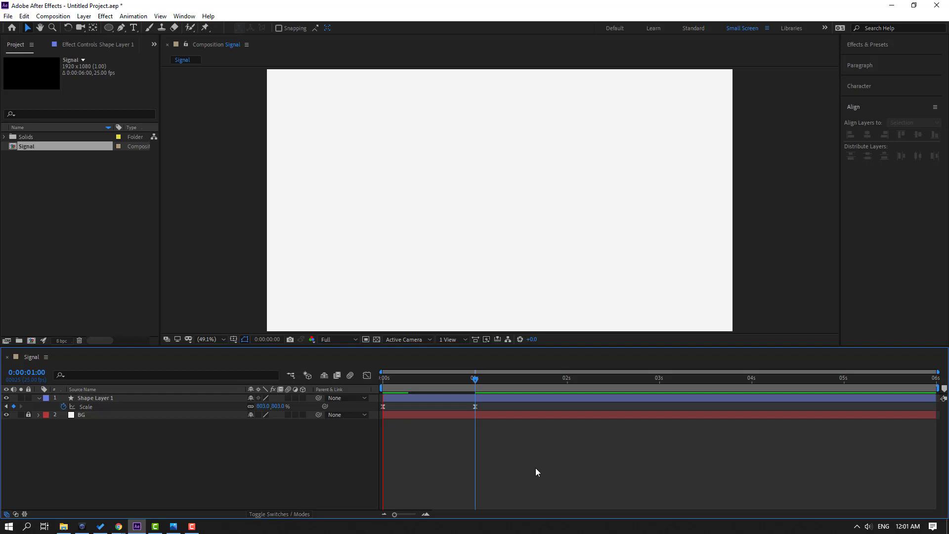
pyautogui.moveTo(488, 418); pyautogui.dragTo(375, 405)
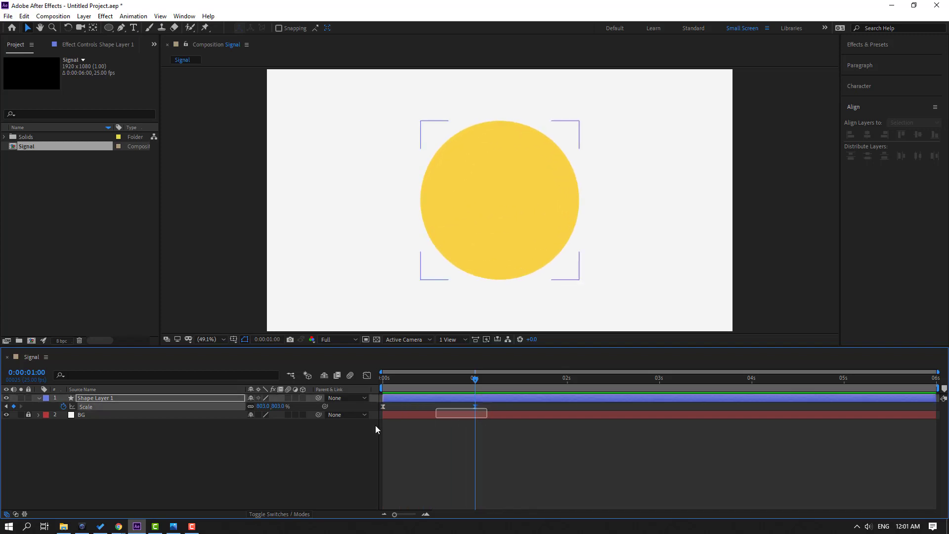
# In the speed graph, drag both keyframes' influence handles inward into a bell-shaped peak
pyautogui.hotkey('shift', 'F3')
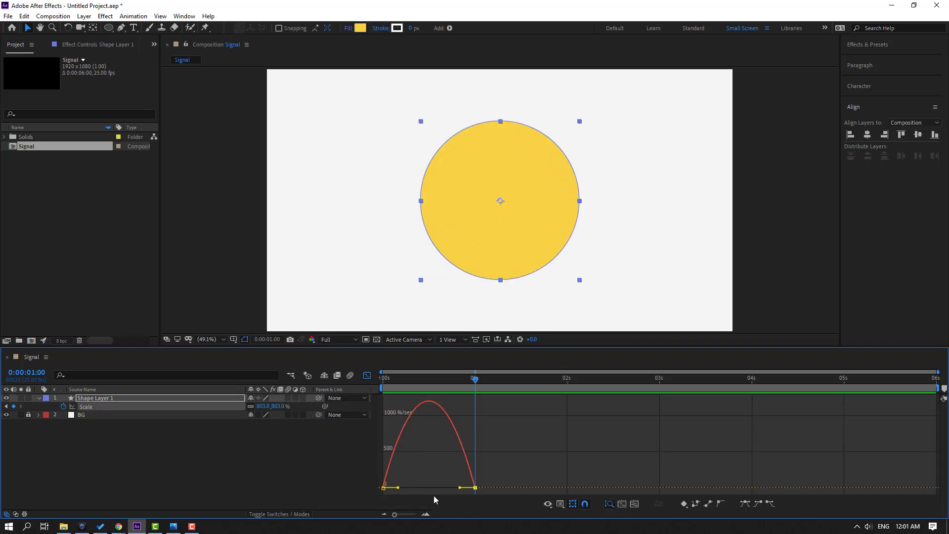
pyautogui.moveTo(399, 487); pyautogui.dragTo(416, 487)
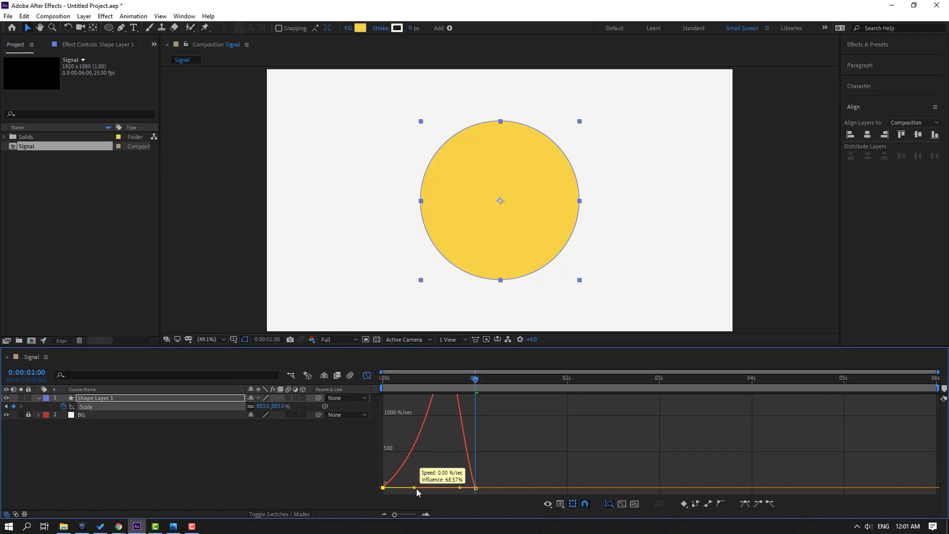
pyautogui.press('space')
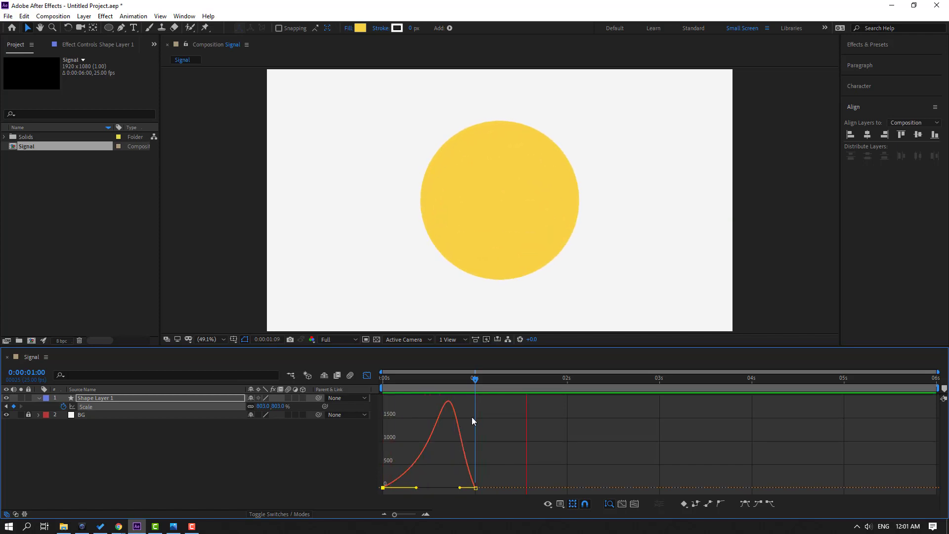
pyautogui.moveTo(460, 488); pyautogui.dragTo(408, 487)
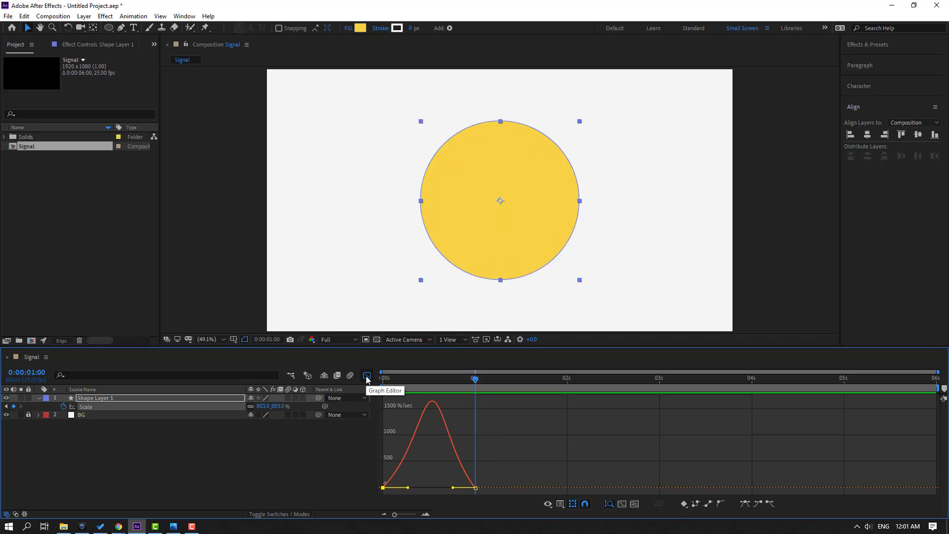
# Show the circle's Opacity and set a 100% keyframe at 18 frames
pyautogui.click(366, 380)
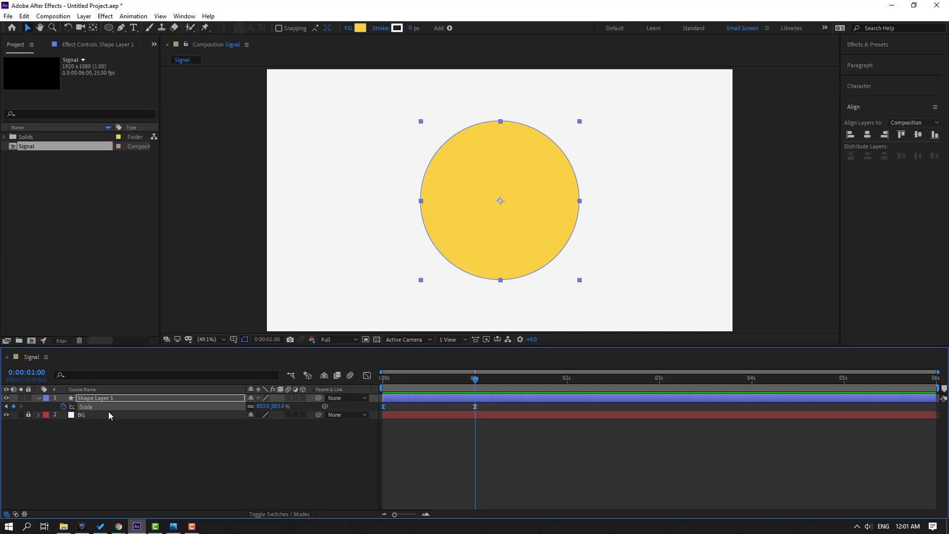
pyautogui.press('Return')
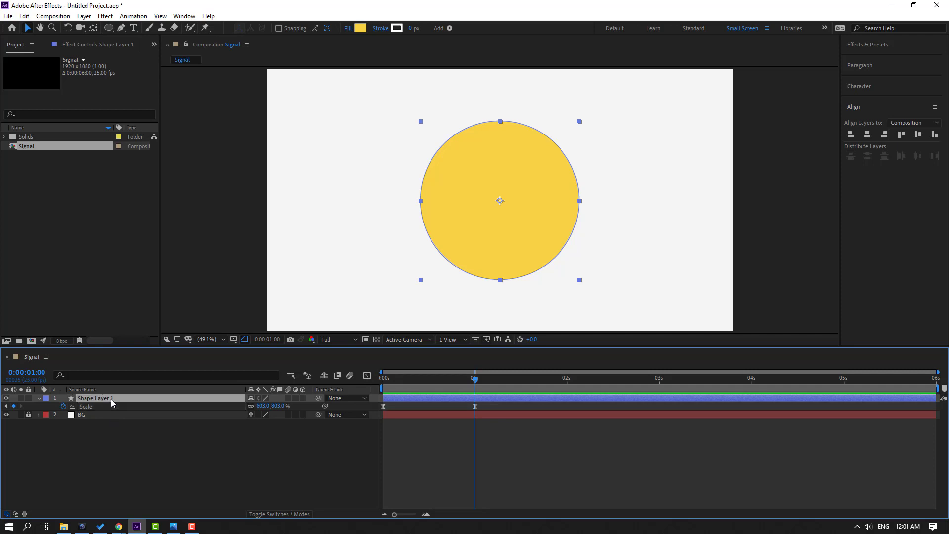
pyautogui.hotkey('shift', 't')
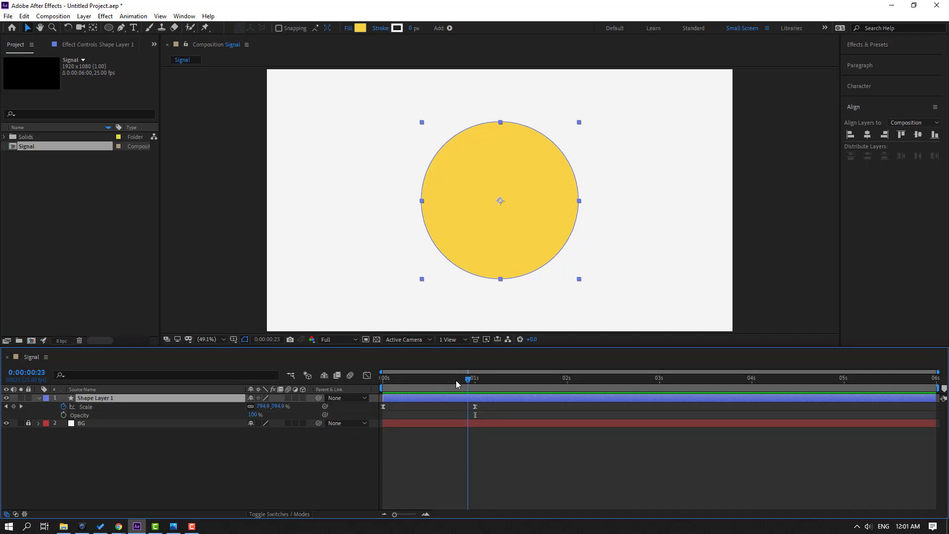
pyautogui.moveTo(473, 381); pyautogui.dragTo(450, 381)
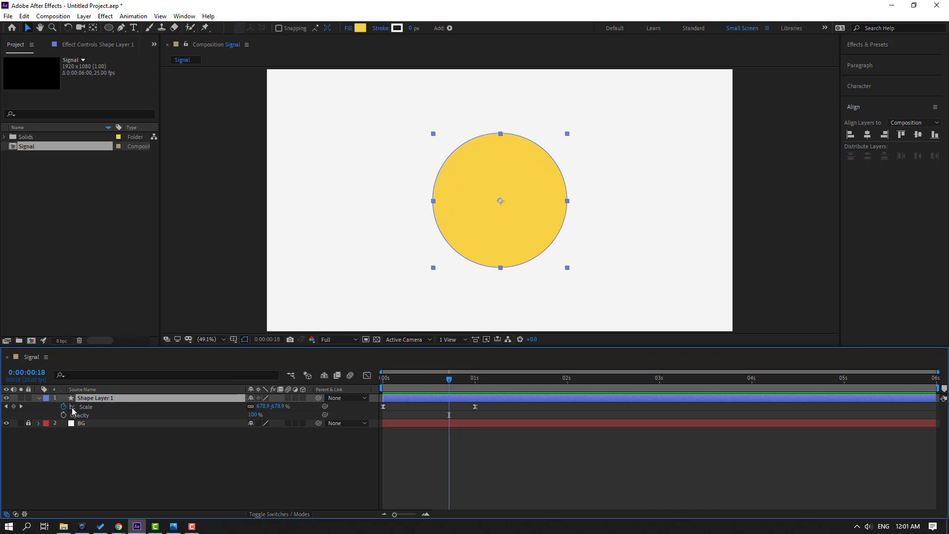
pyautogui.click(63, 416)
# Set Opacity to 0% at 1 second and preview the fade
pyautogui.moveTo(454, 385); pyautogui.dragTo(475, 388)
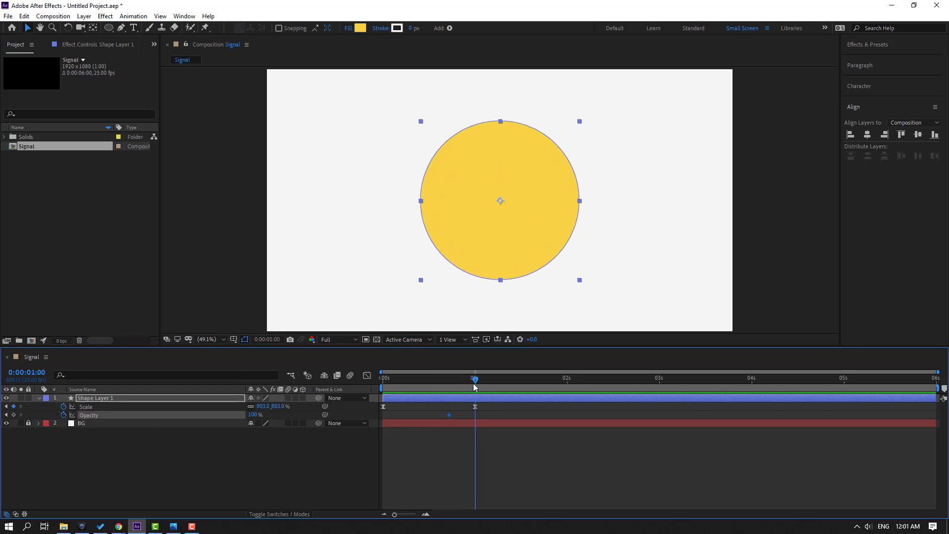
pyautogui.click(283, 424)
pyautogui.press('Return')
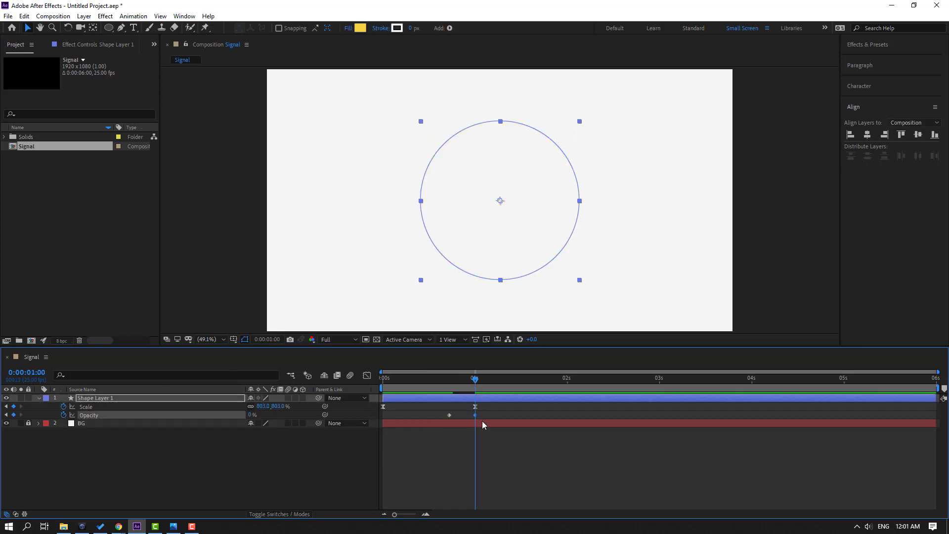
pyautogui.moveTo(421, 381); pyautogui.dragTo(479, 387)
pyautogui.click(559, 498)
pyautogui.press('space')
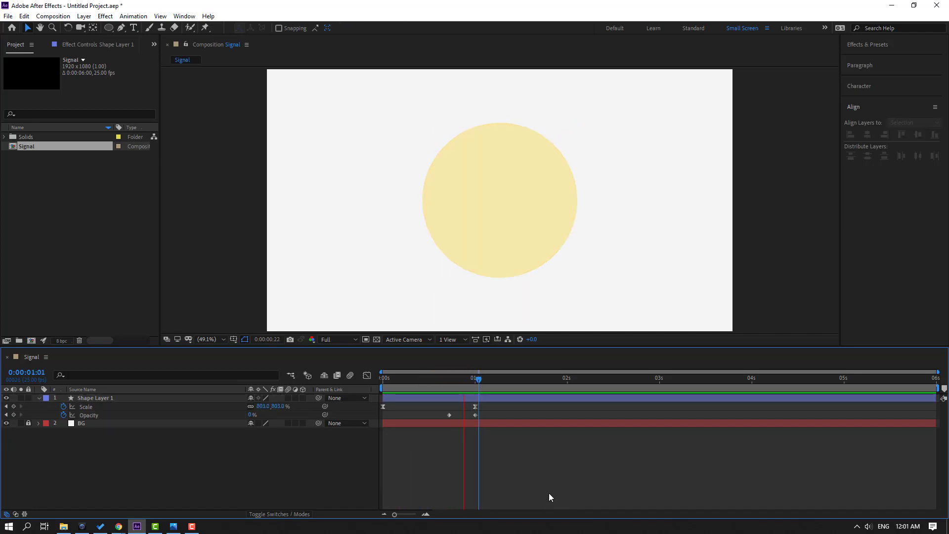
pyautogui.press('space')
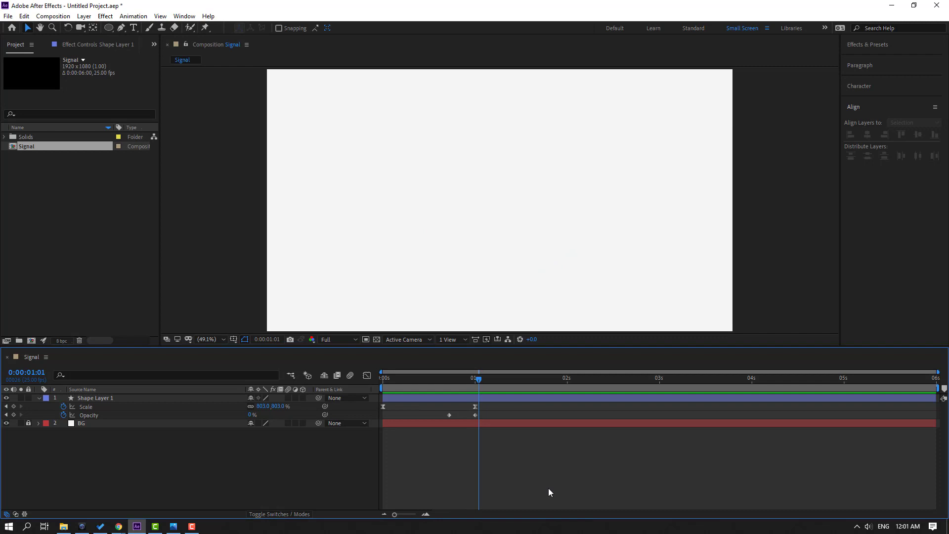
# Move the end Scale and Opacity keyframes later than 1 second and preview
pyautogui.moveTo(494, 405); pyautogui.dragTo(472, 421)
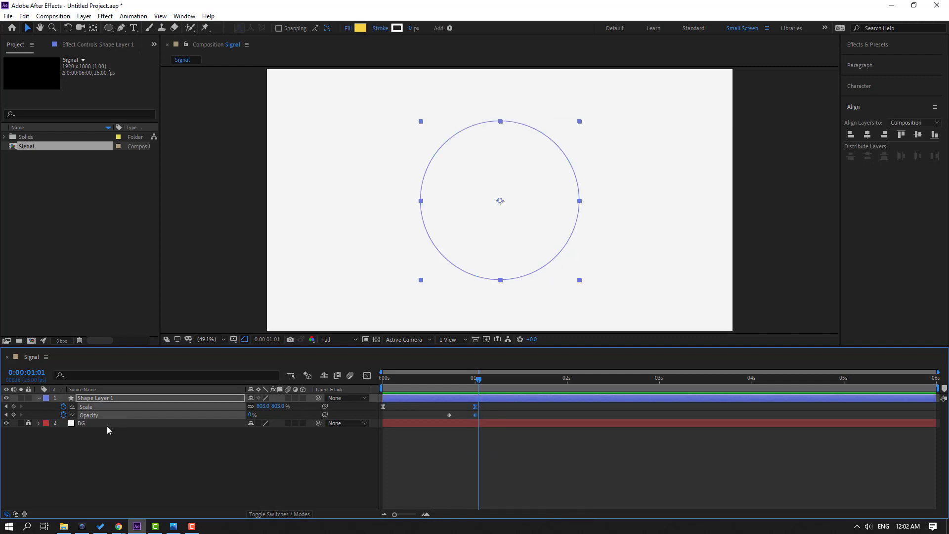
pyautogui.moveTo(474, 416); pyautogui.dragTo(515, 416)
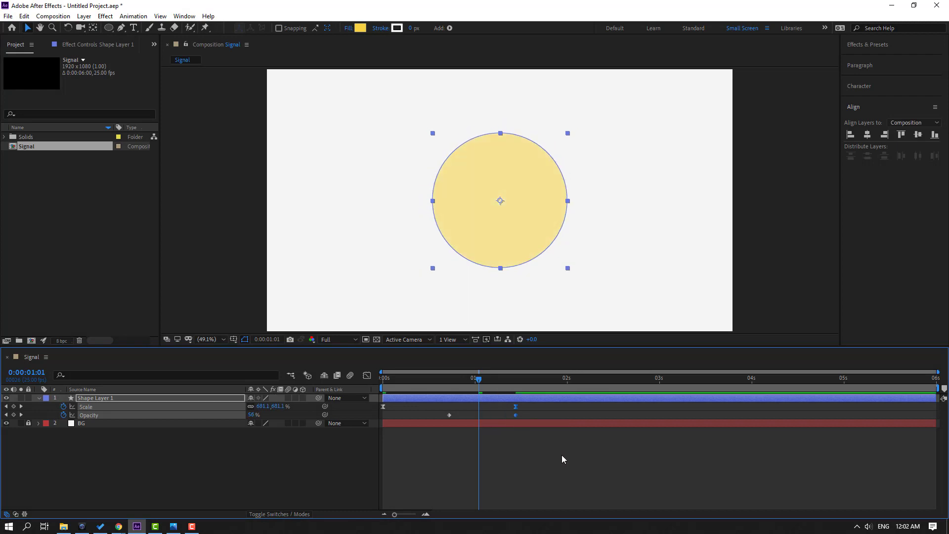
pyautogui.press('space')
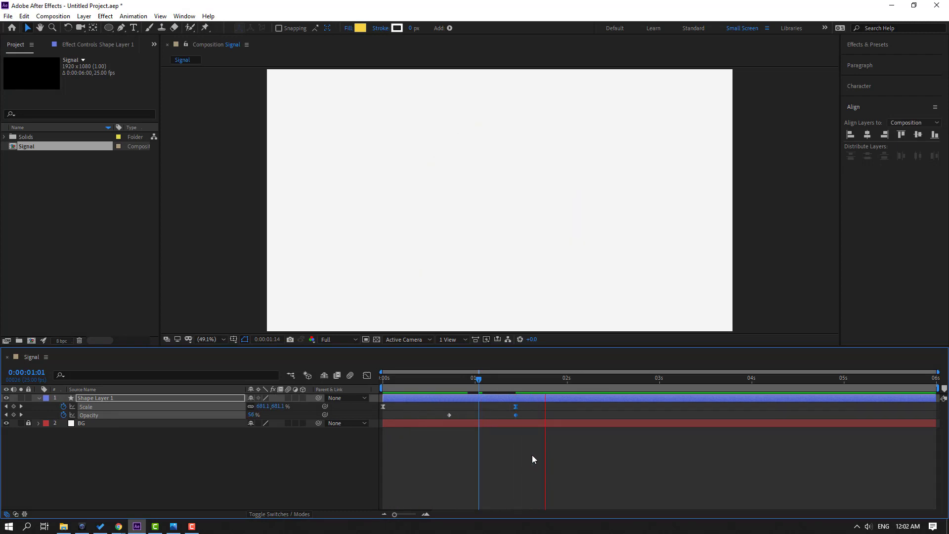
pyautogui.press('space')
pyautogui.moveTo(484, 385); pyautogui.dragTo(520, 387)
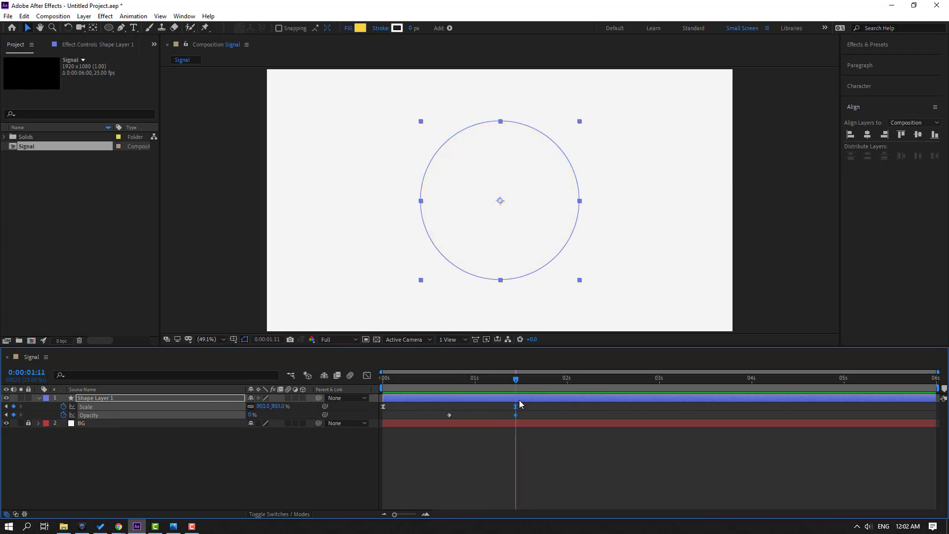
# Apply Easy Ease to the Opacity keyframes and preview the fade
pyautogui.moveTo(527, 418); pyautogui.dragTo(446, 421)
pyautogui.rightClick(449, 416)
pyautogui.moveTo(491, 410)
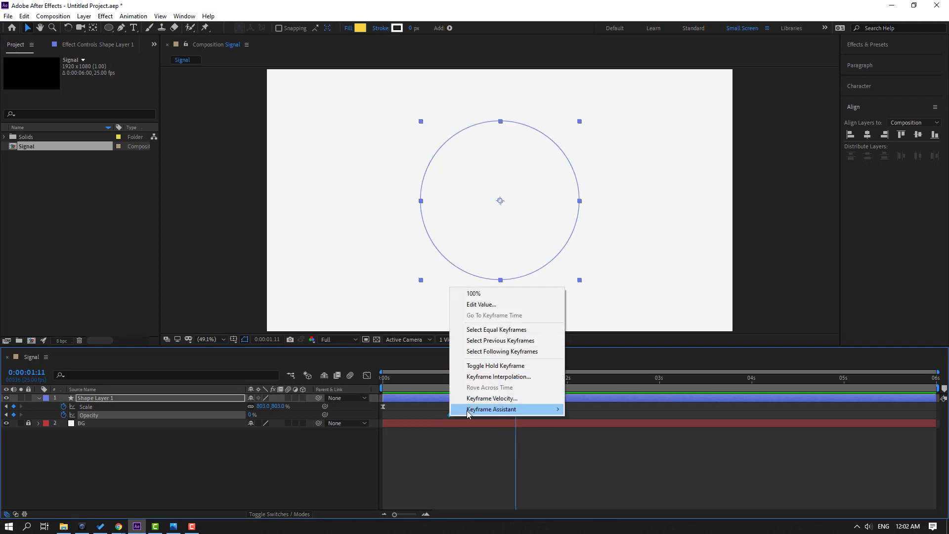
pyautogui.click(594, 441)
pyautogui.press('space')
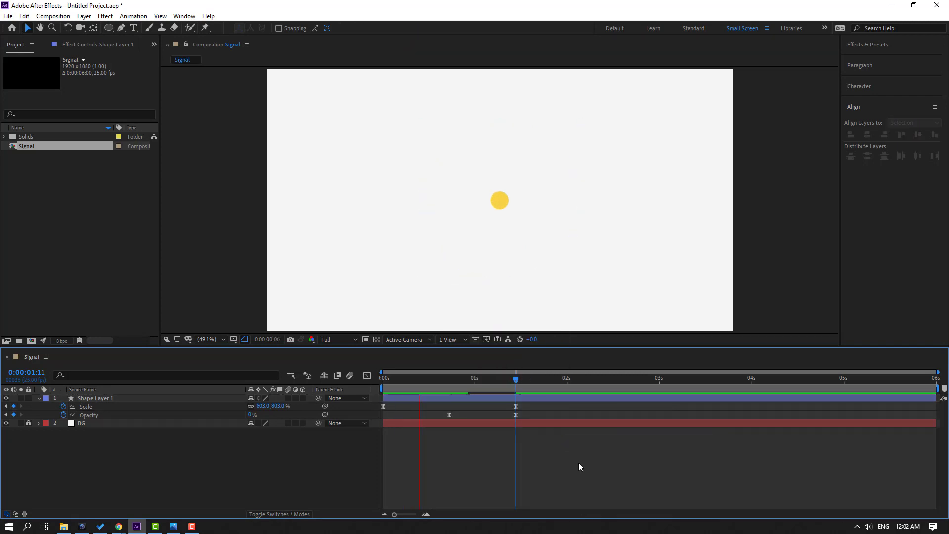
pyautogui.press('space')
# Push the final keyframes out to about 2.4 seconds and preview
pyautogui.click(515, 414)
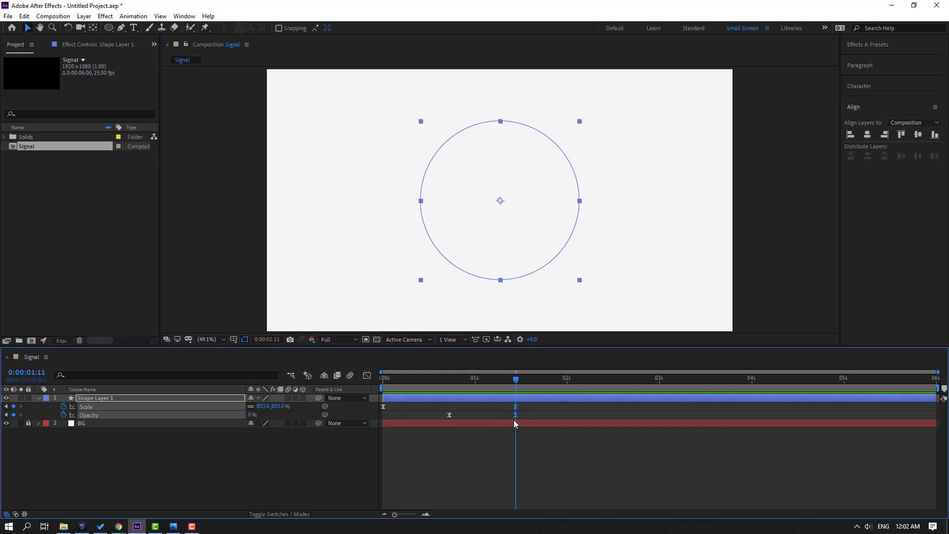
pyautogui.moveTo(516, 416); pyautogui.dragTo(611, 421)
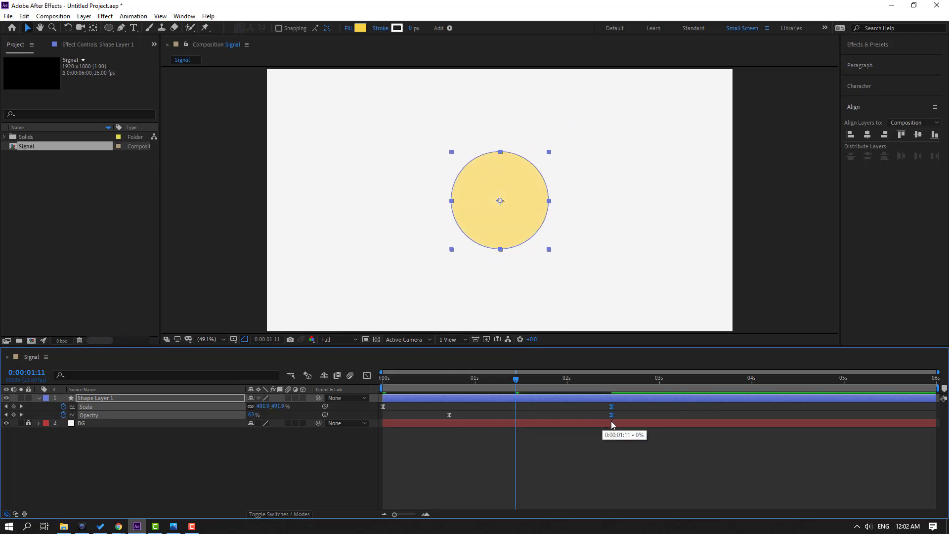
pyautogui.press('space')
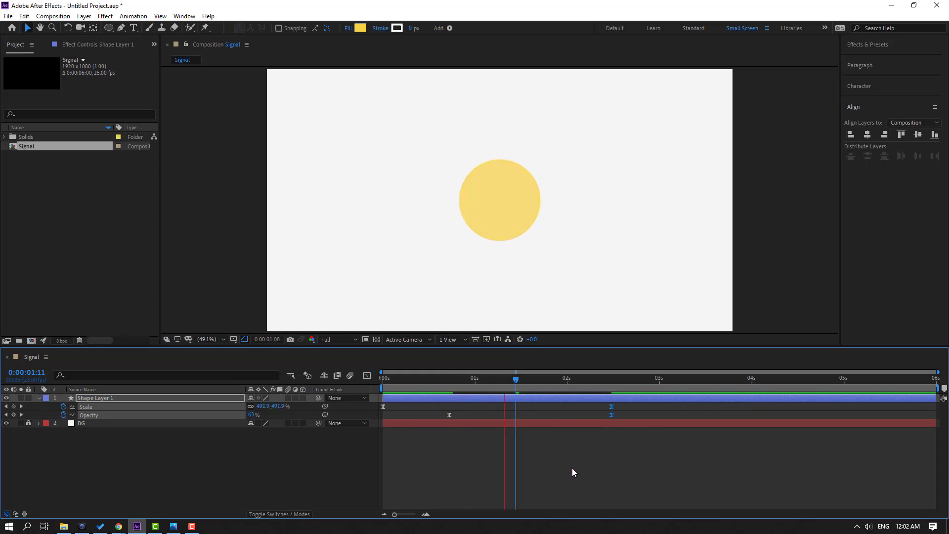
pyautogui.click(604, 384)
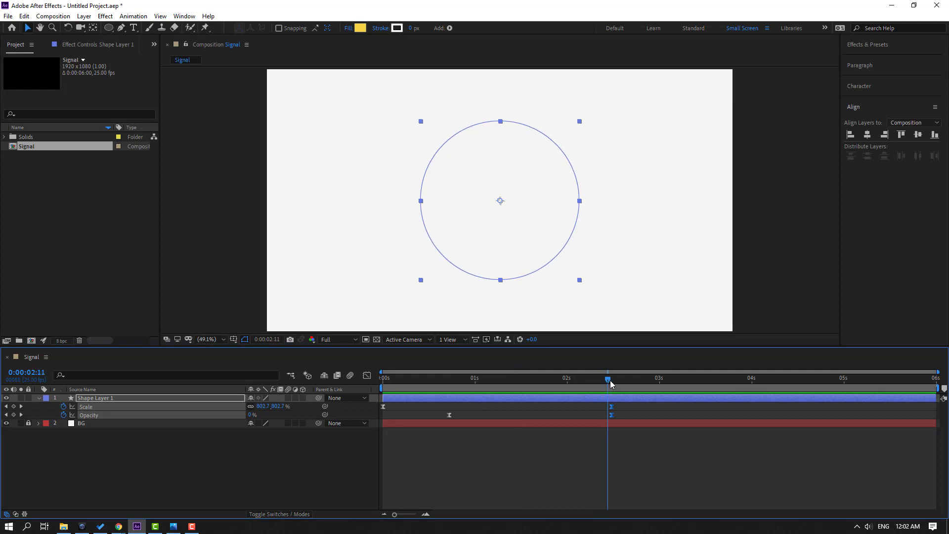
# Collapse Shape Layer 1, duplicate it, and slide the copy later in time
pyautogui.click(184, 481)
pyautogui.click(40, 398)
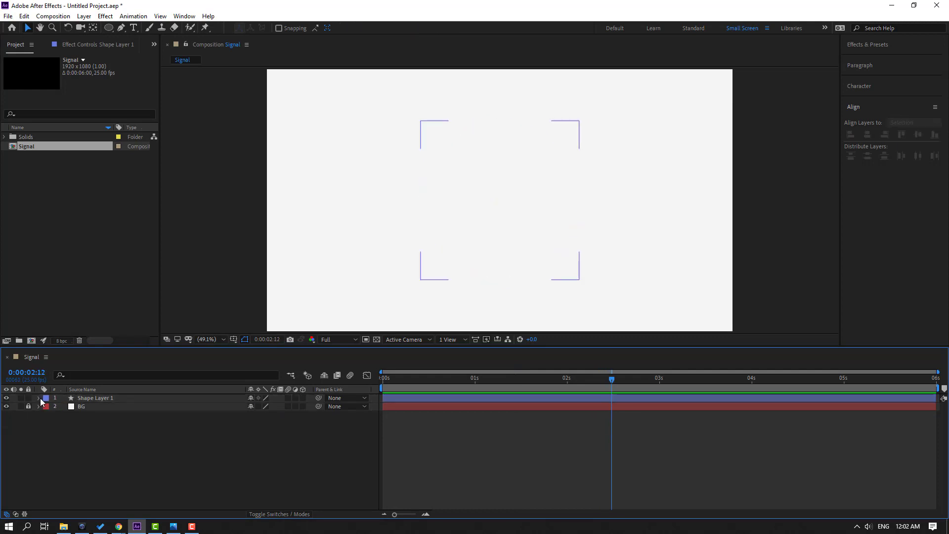
pyautogui.click(95, 401)
pyautogui.hotkey('ctrl', 'd')
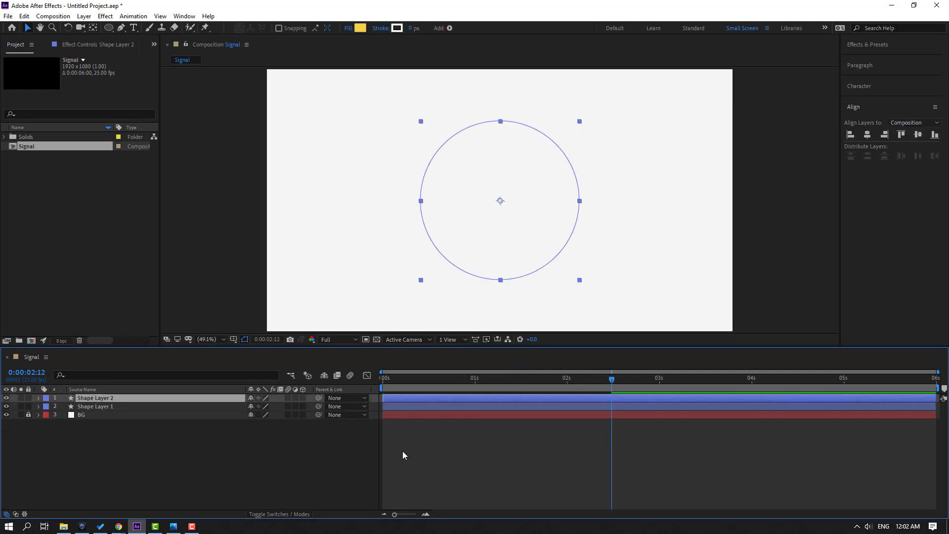
pyautogui.moveTo(396, 401); pyautogui.dragTo(485, 379)
pyautogui.click(415, 469)
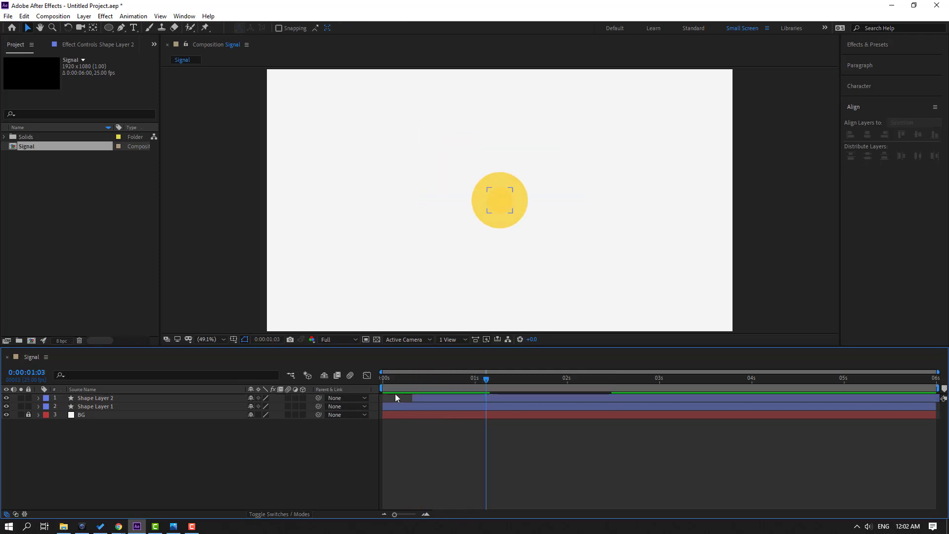
pyautogui.moveTo(407, 382); pyautogui.dragTo(542, 380)
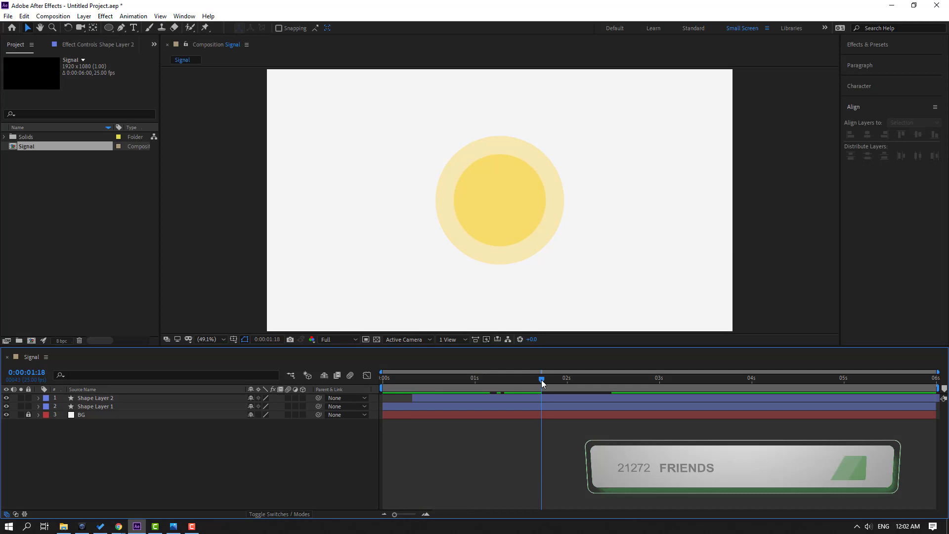
pyautogui.click(103, 400)
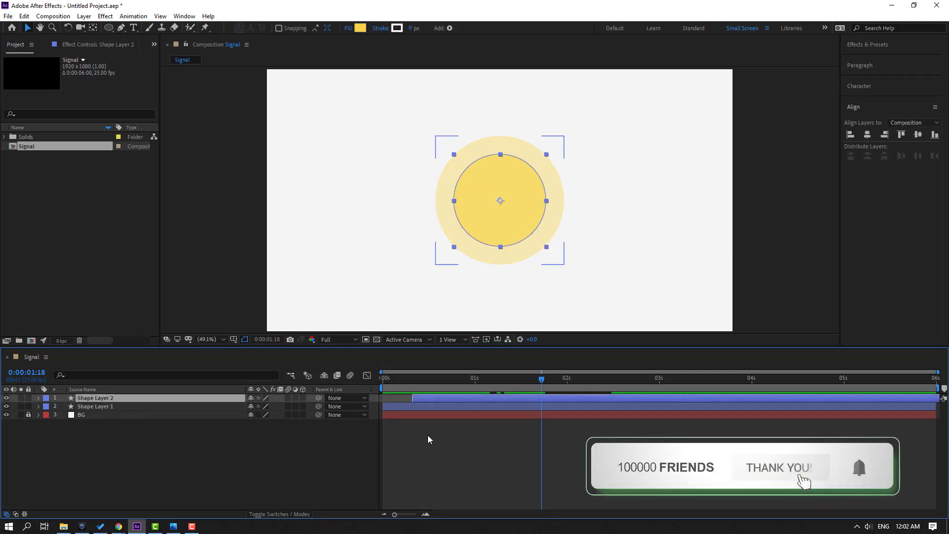
# Delay Shape Layer 2's start slightly more and preview the two staggered circles
pyautogui.moveTo(444, 399); pyautogui.dragTo(463, 398)
pyautogui.click(463, 453)
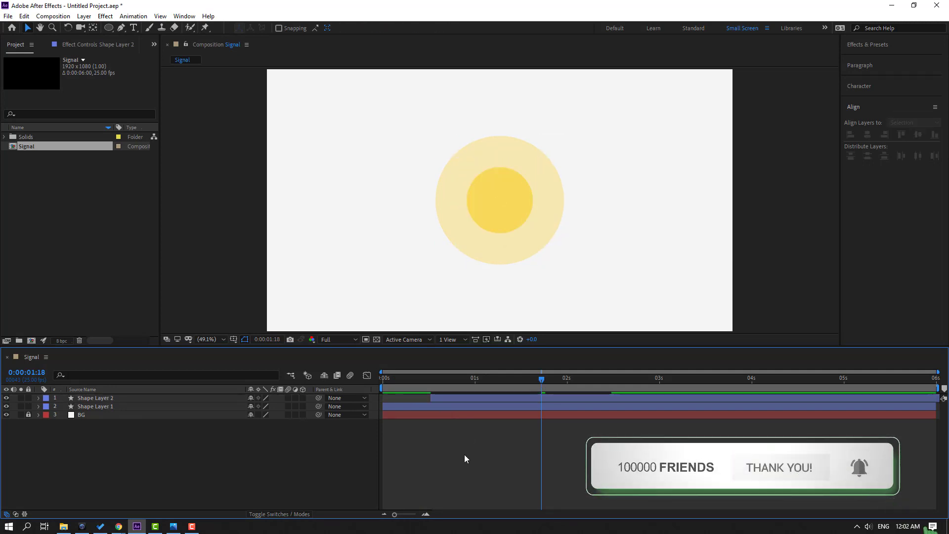
pyautogui.press('space')
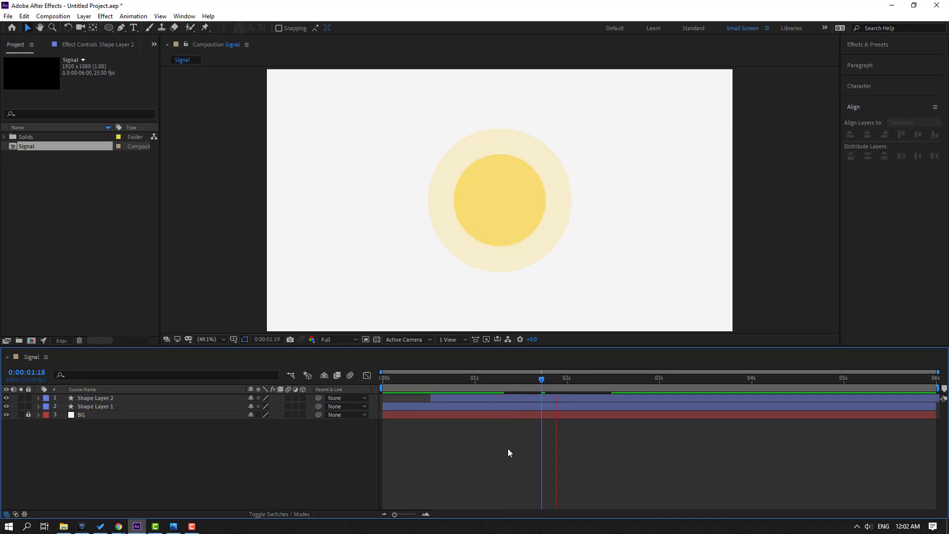
pyautogui.click(502, 378)
# Duplicate Shape Layer 2 repeatedly, offsetting each new copy later
pyautogui.click(90, 400)
pyautogui.hotkey('ctrl', 'd')
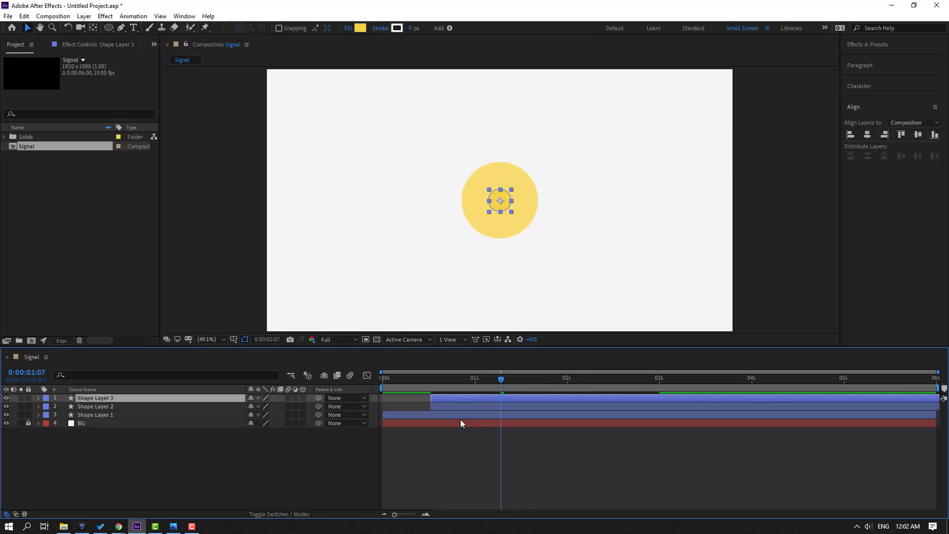
pyautogui.moveTo(444, 399); pyautogui.dragTo(756, 400)
pyautogui.hotkey('ctrl', 'd')
pyautogui.hotkey('ctrl', 'd')
pyautogui.hotkey('ctrl', 'd')
pyautogui.hotkey('ctrl', 'd')
pyautogui.hotkey('ctrl', 'd')
# Remove Shape Layer 8, leaving seven staggered circles, and preview the ripple
pyautogui.click(668, 493)
pyautogui.press('space')
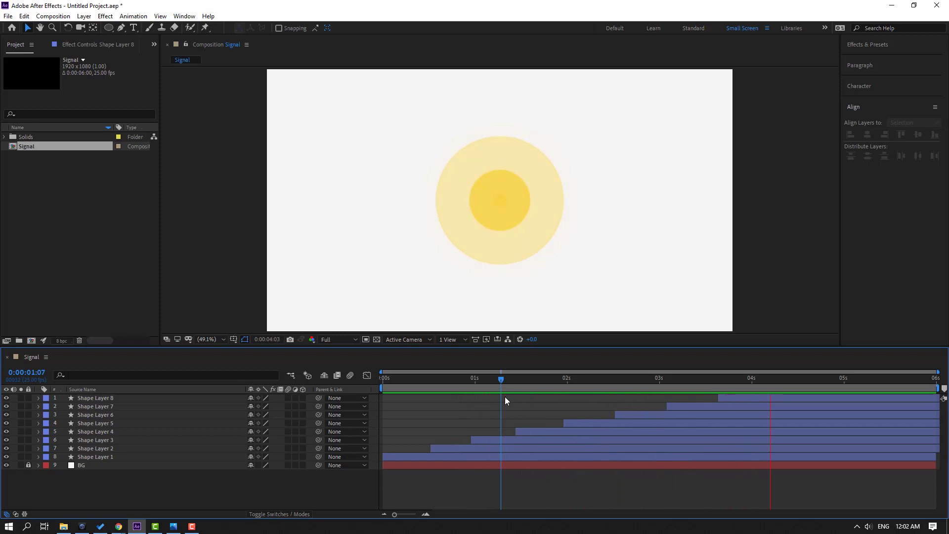
pyautogui.press('Home')
pyautogui.moveTo(435, 376); pyautogui.dragTo(439, 393)
pyautogui.hotkey('ctrl', 'z')
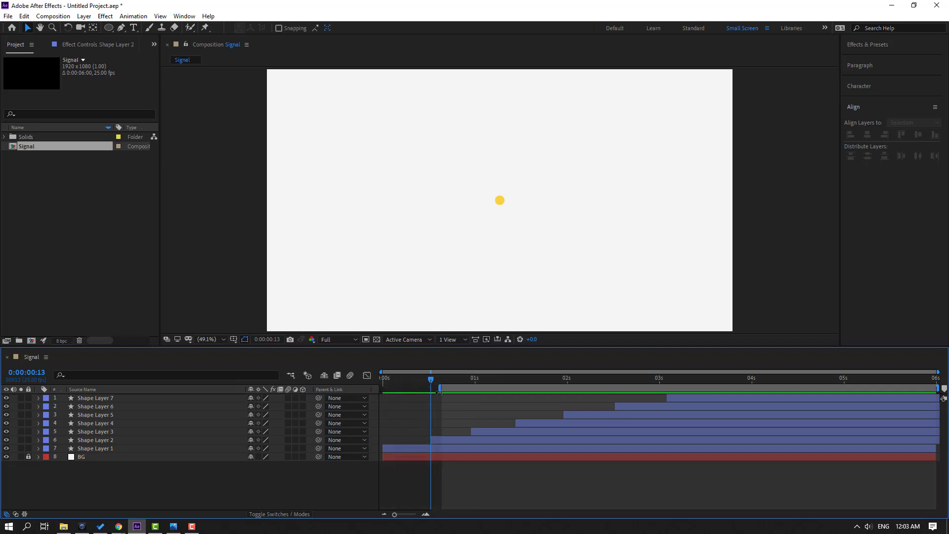
pyautogui.press('space')
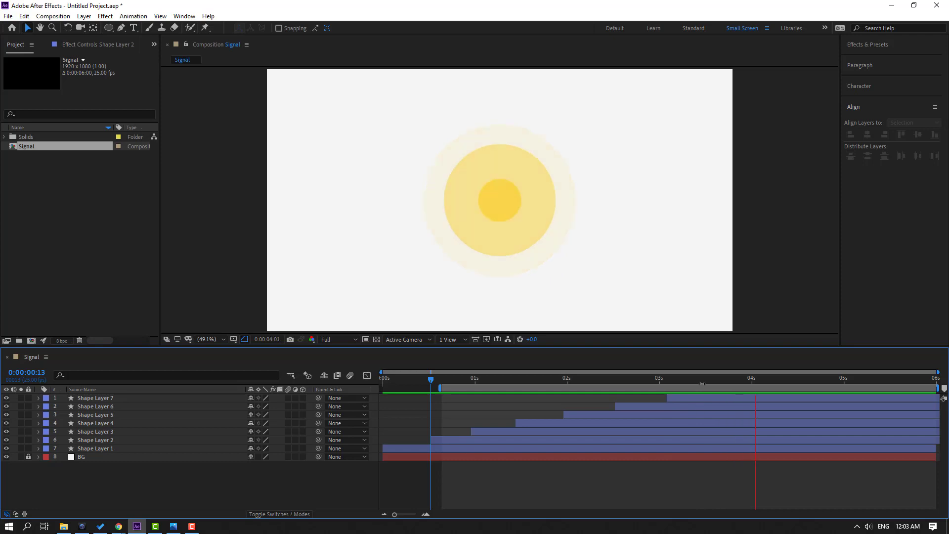
pyautogui.press('space')
pyautogui.press('space')
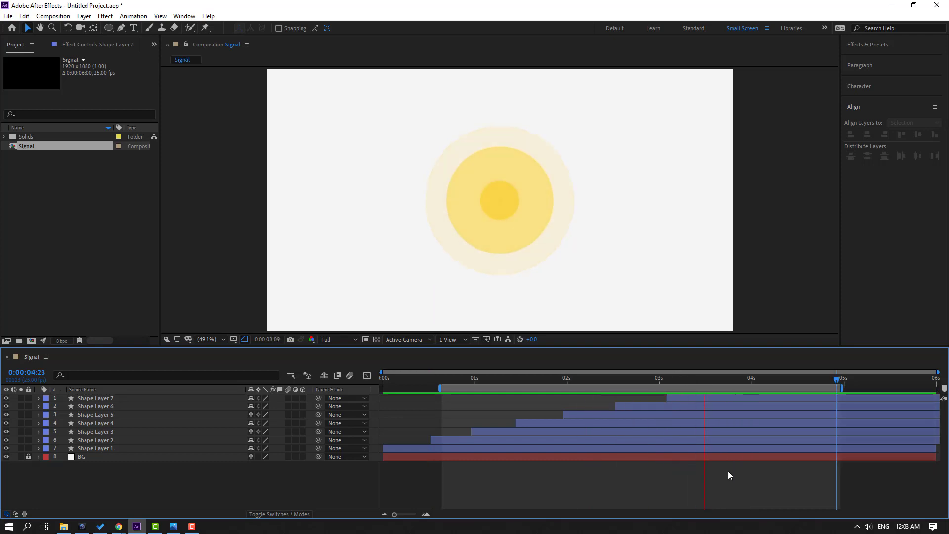